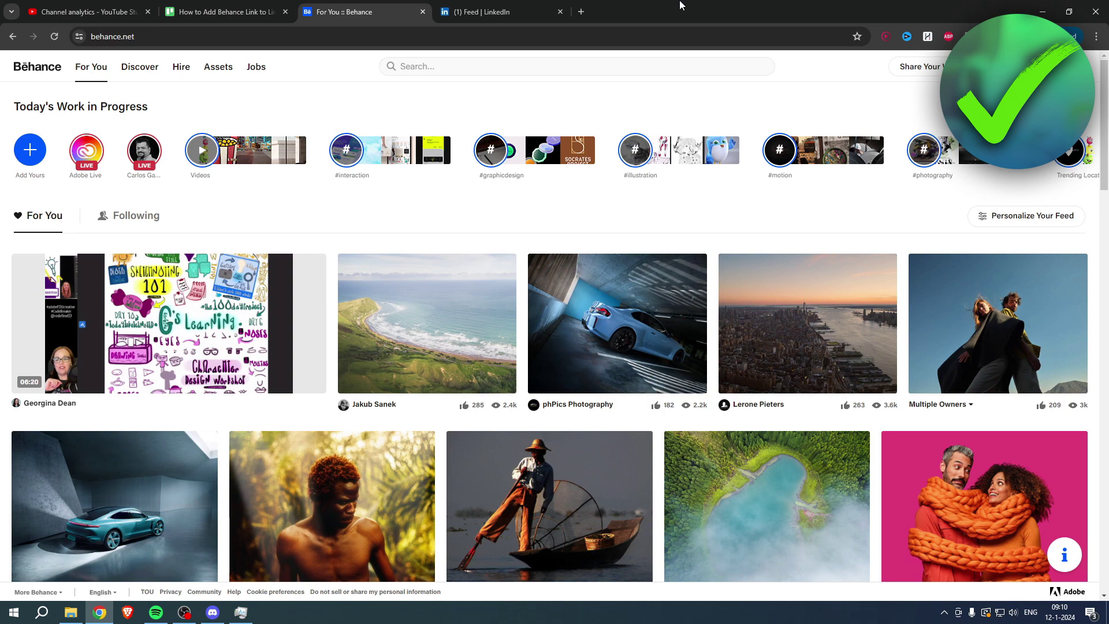
- Open your own Behance profile page from the account avatar menu
left_click(1074, 67)
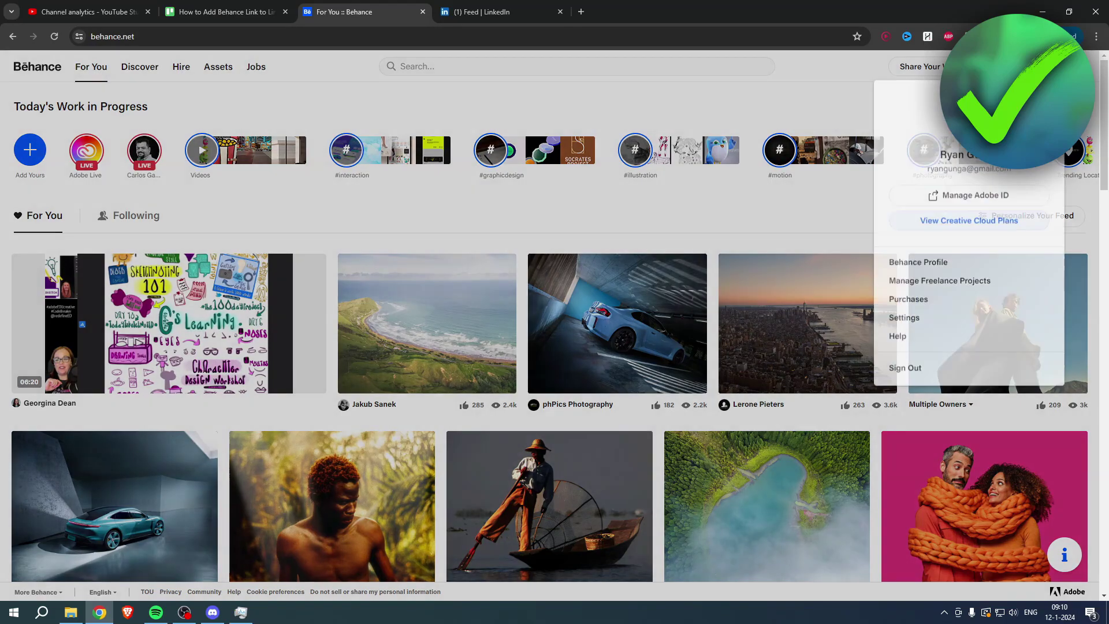
left_click(973, 266)
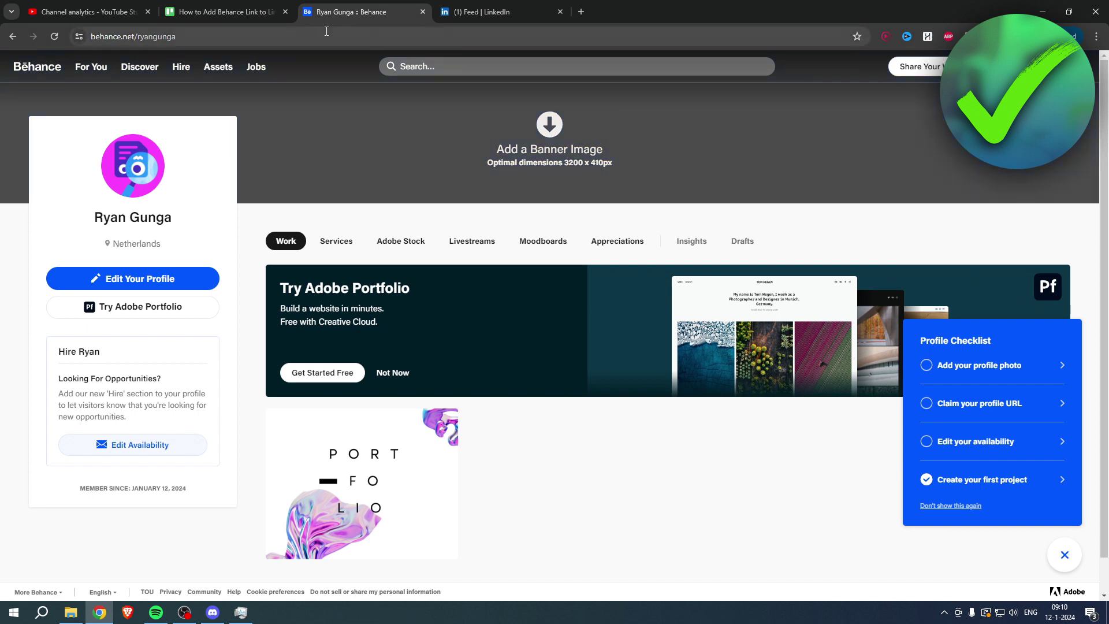
left_click(211, 36)
left_click_drag(223, 36, 56, 28)
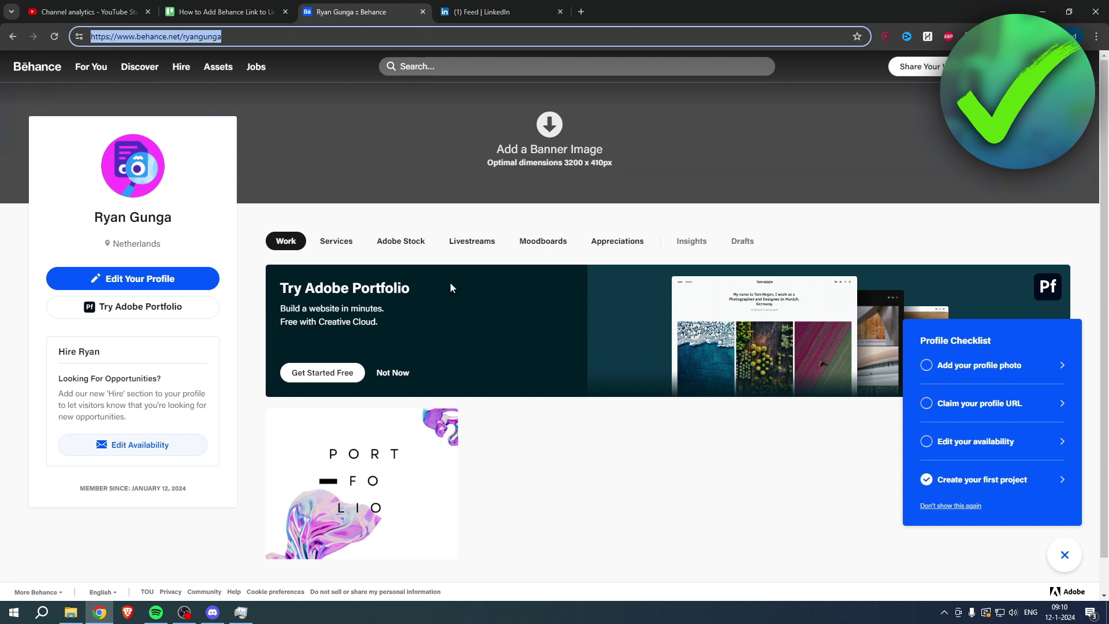
left_click(575, 466)
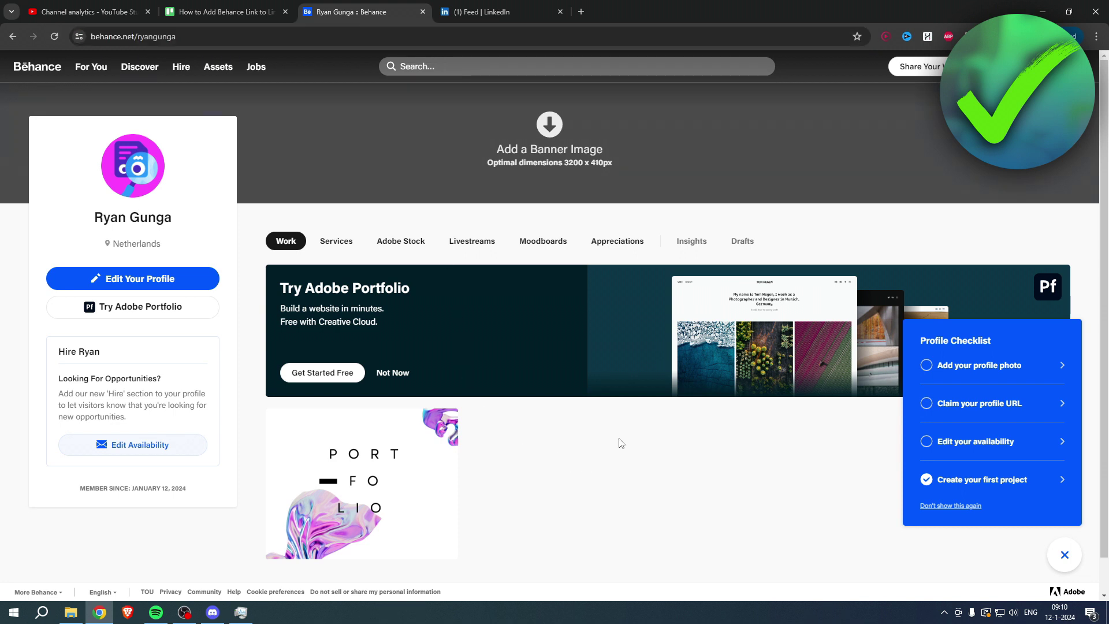
scroll(620, 442, "down", 1)
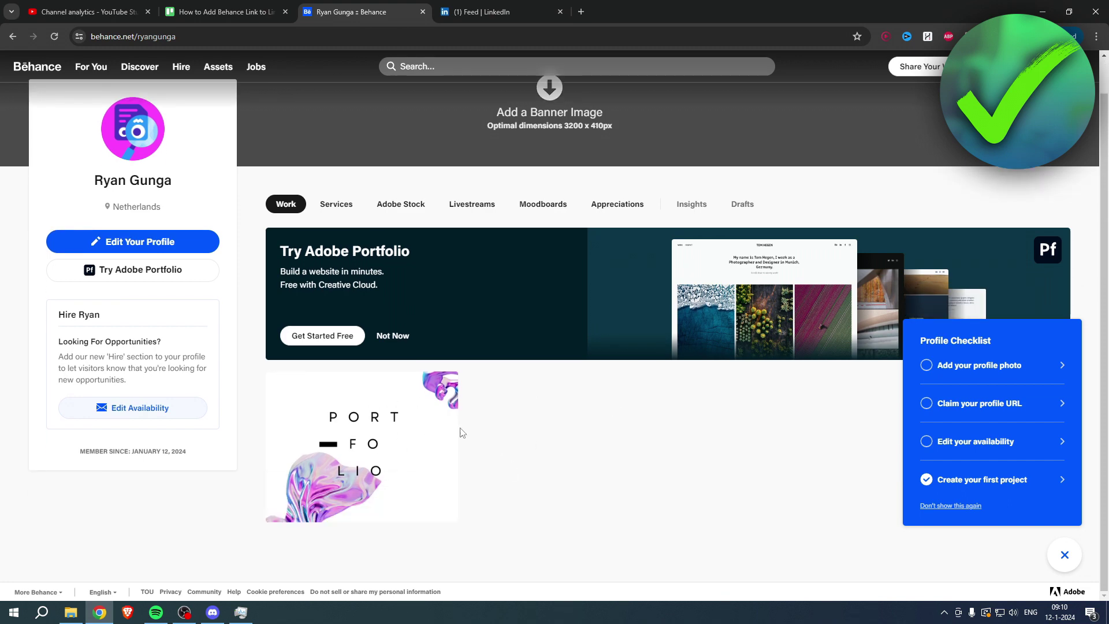
- Copy the portfolio project's share link, then close the share dialog and project viewer
left_click(399, 426)
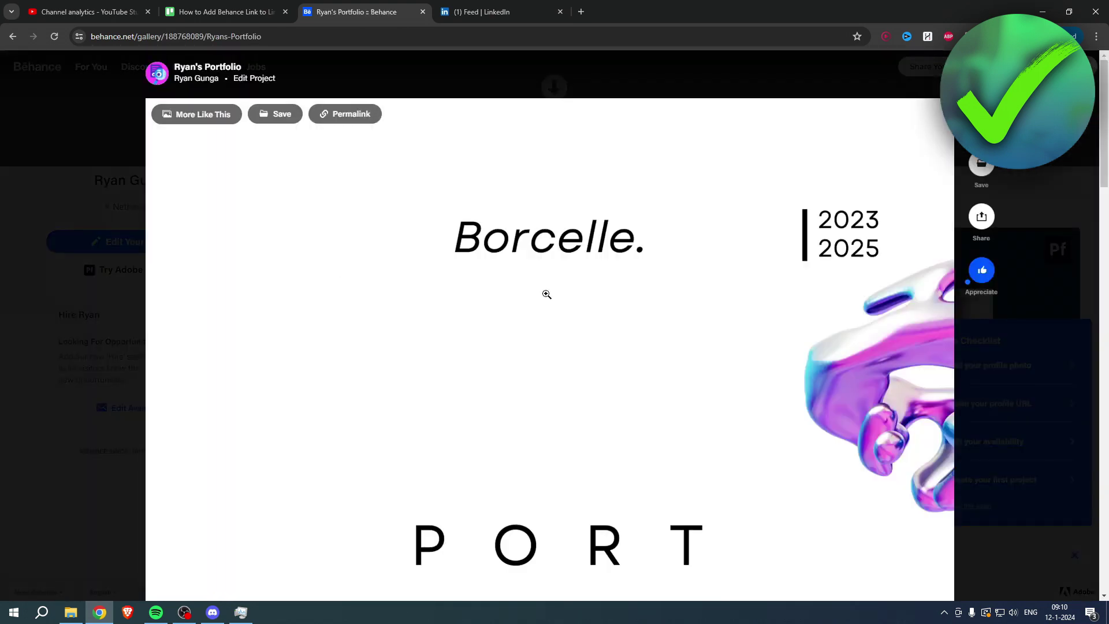
scroll(555, 278, "down", 5)
scroll(582, 257, "down", 8)
scroll(582, 257, "down", 5)
scroll(582, 258, "down", 3)
scroll(582, 257, "up", 3)
scroll(828, 407, "up", 4)
scroll(684, 268, "up", 5)
scroll(511, 278, "up", 6)
scroll(502, 290, "up", 4)
left_click(981, 218)
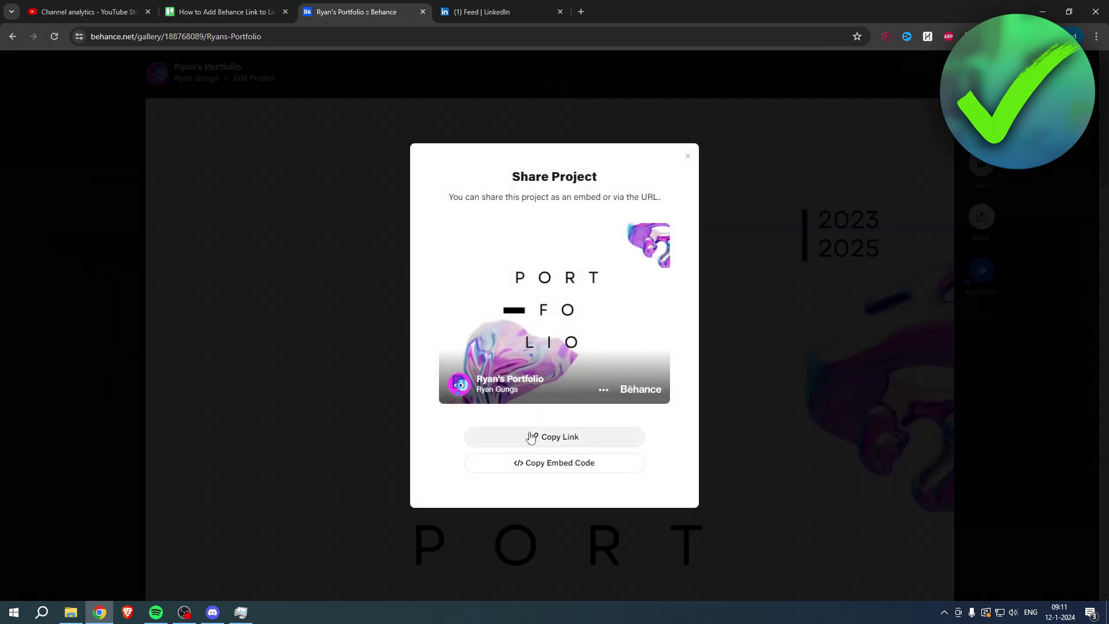
left_click(549, 438)
left_click(992, 380)
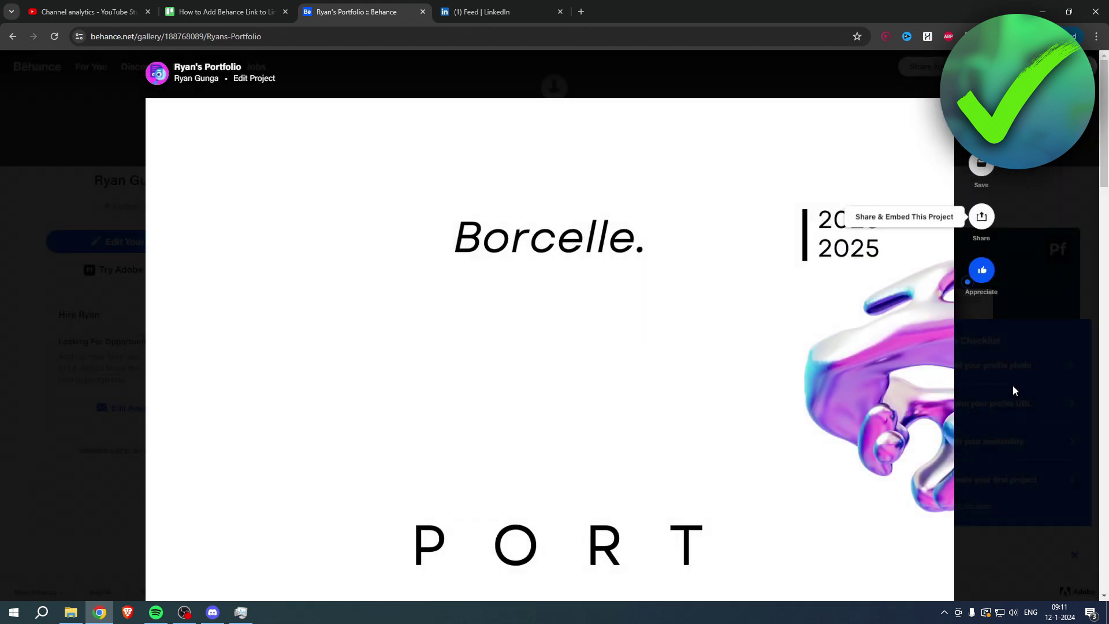
left_click(1012, 385)
scroll(554, 347, "up", 1)
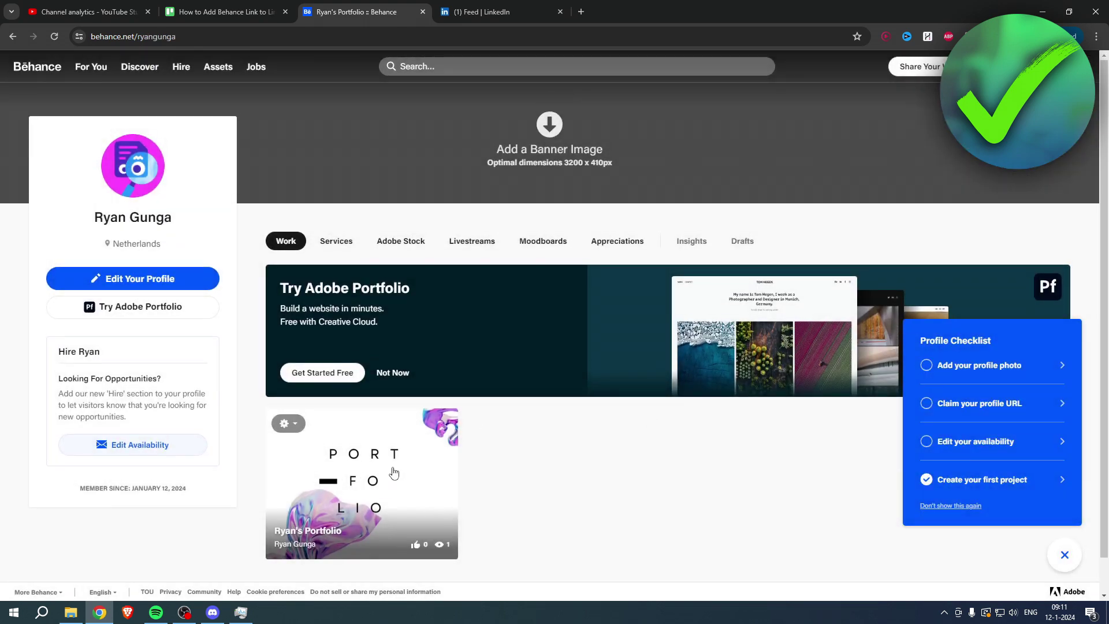
- Leave the Behance profile and switch to the already-open LinkedIn Feed tab
left_click(173, 36)
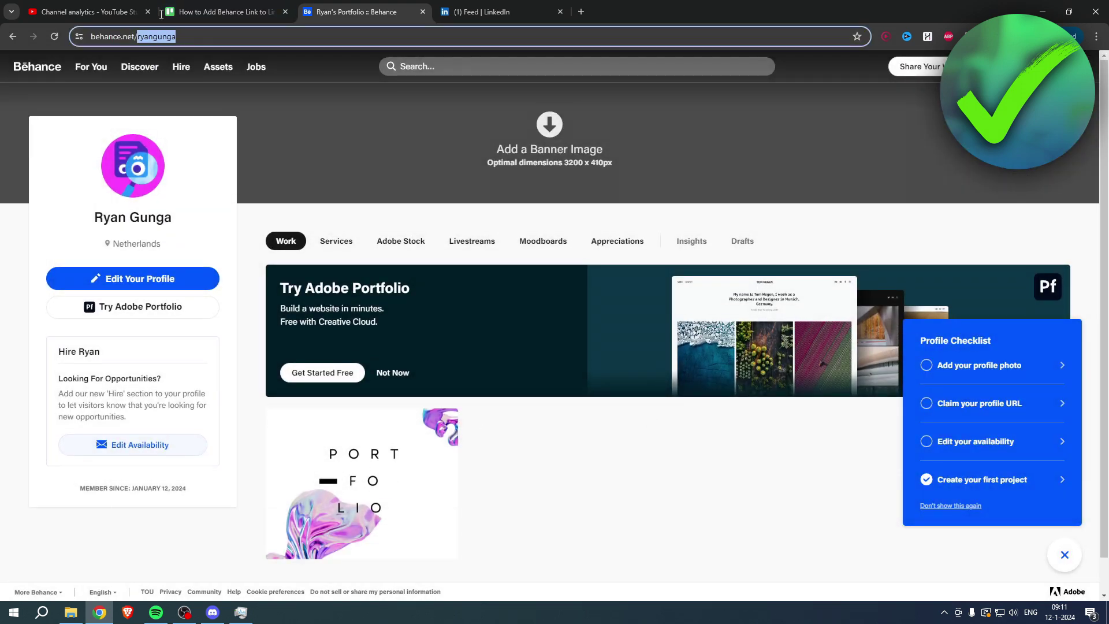
left_click(295, 214)
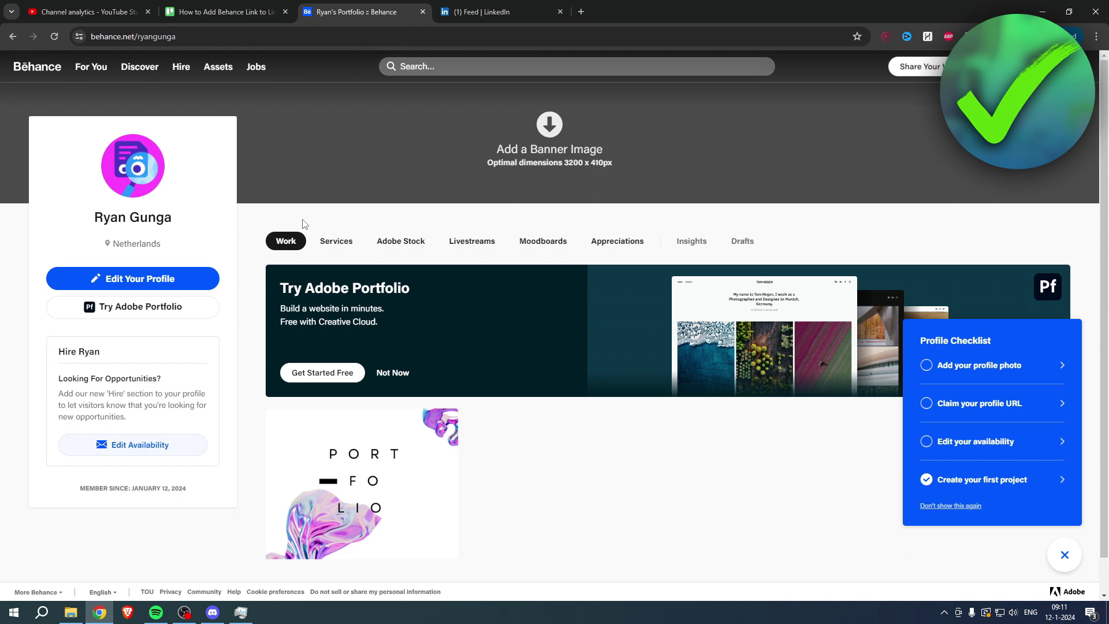
left_click(519, 11)
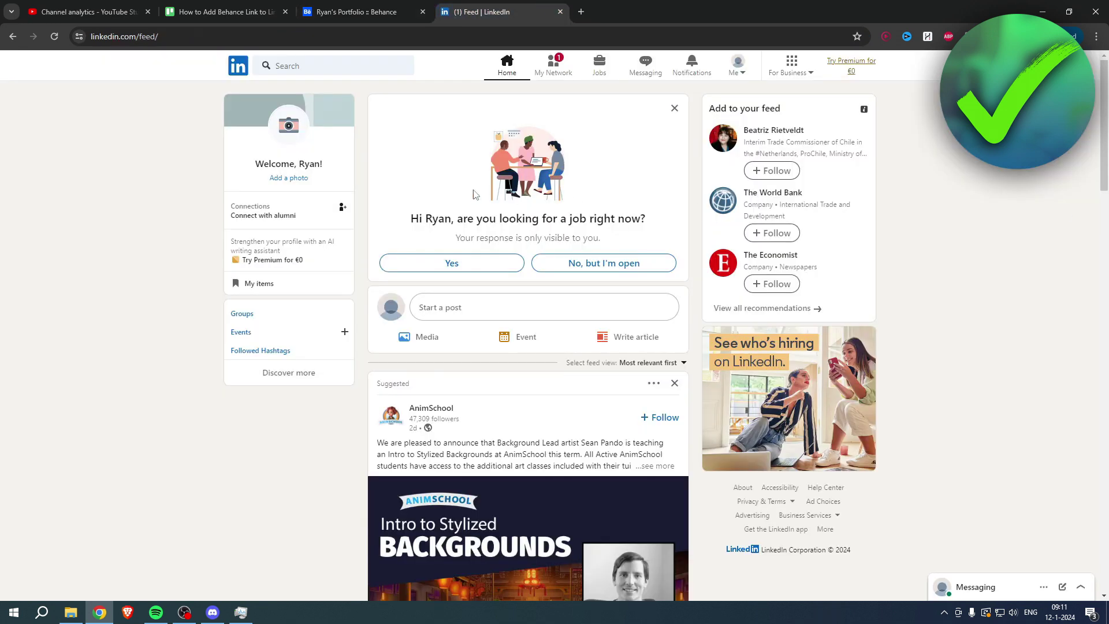
- From your LinkedIn profile's Contact info, open the edit contact info form
left_click(302, 164)
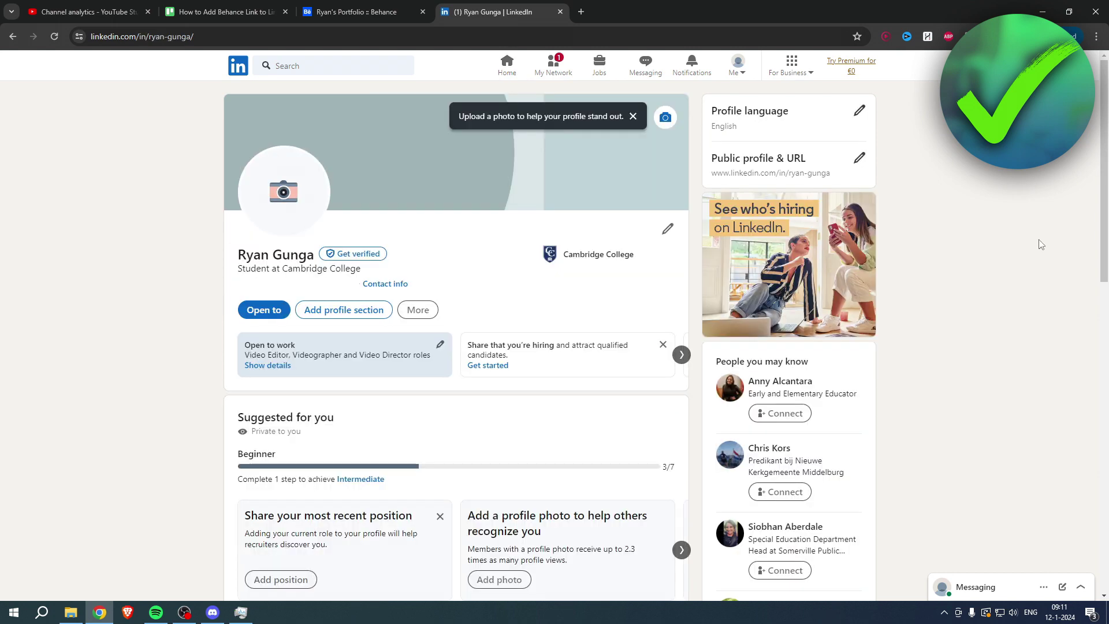
left_click(399, 284)
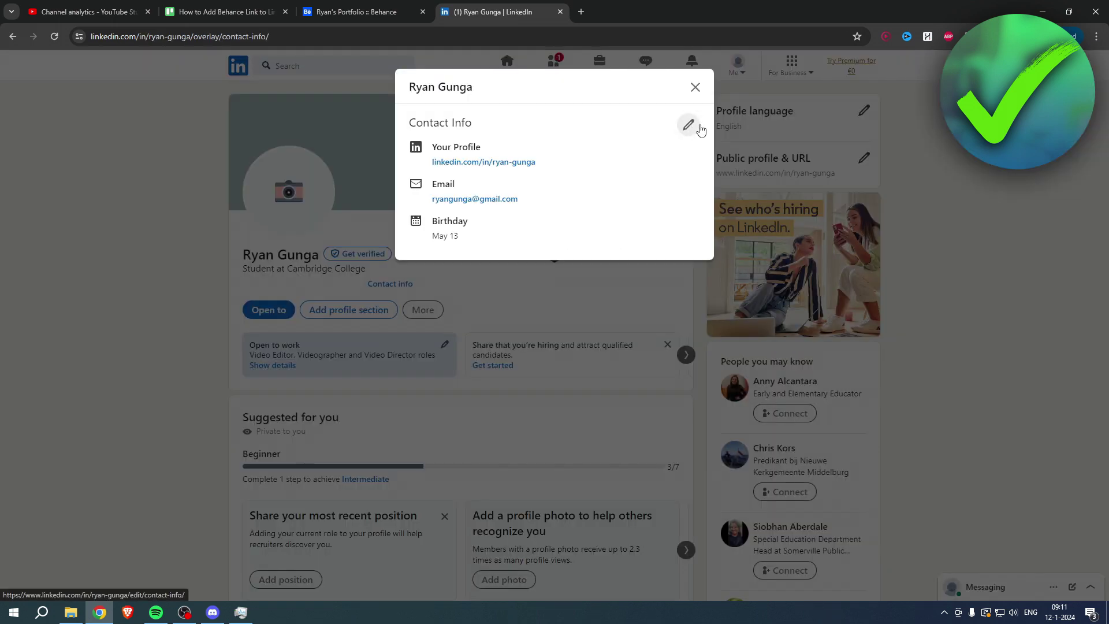
left_click(689, 126)
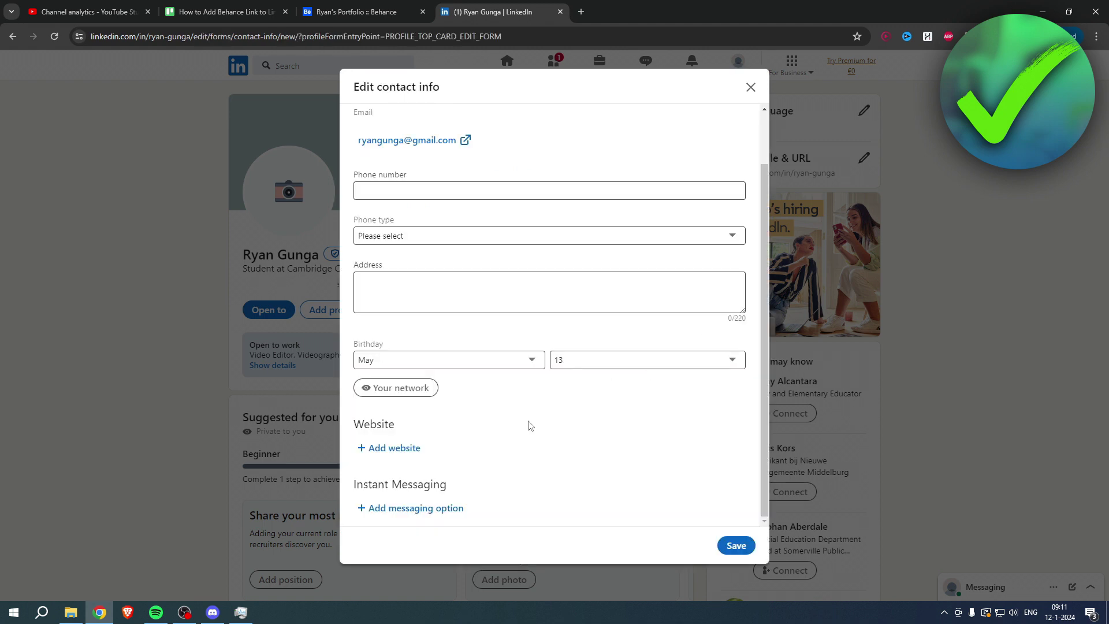
- Add the pasted Behance project link as a Portfolio-type website and save contact info
double_click(357, 424)
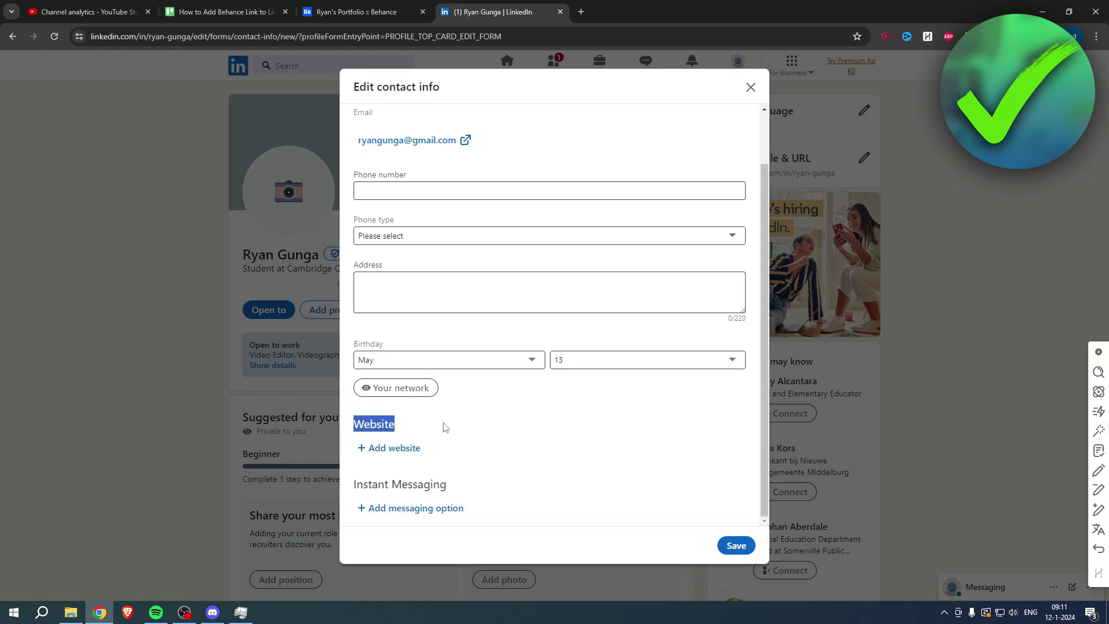
left_click(393, 448)
scroll(433, 390, "down", 2)
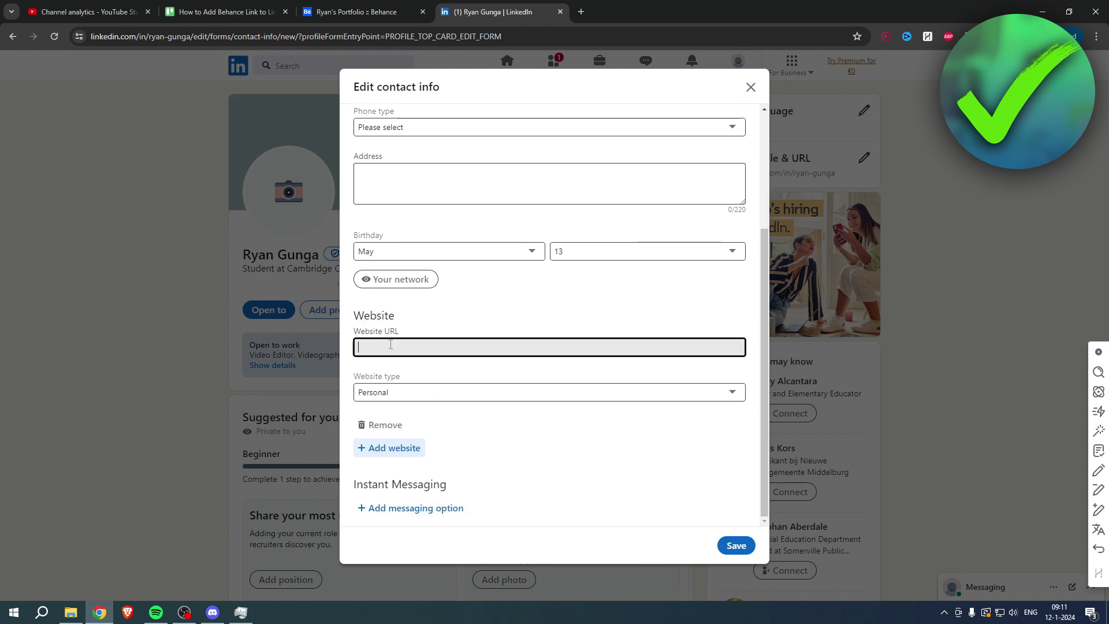
left_click(389, 344)
key("ctrl+v")
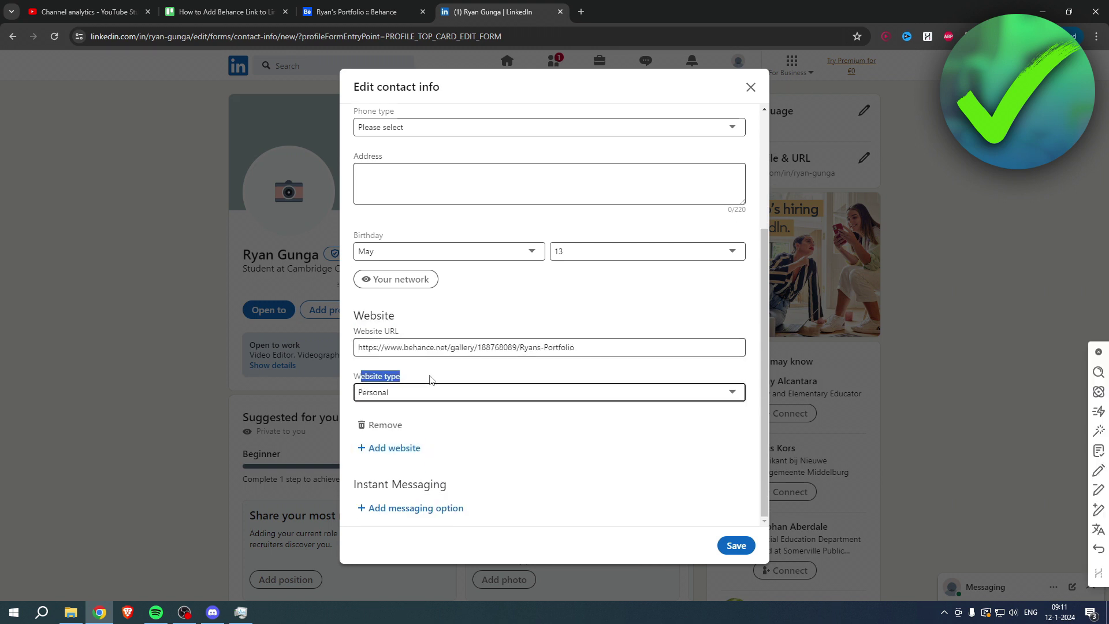
left_click(417, 391)
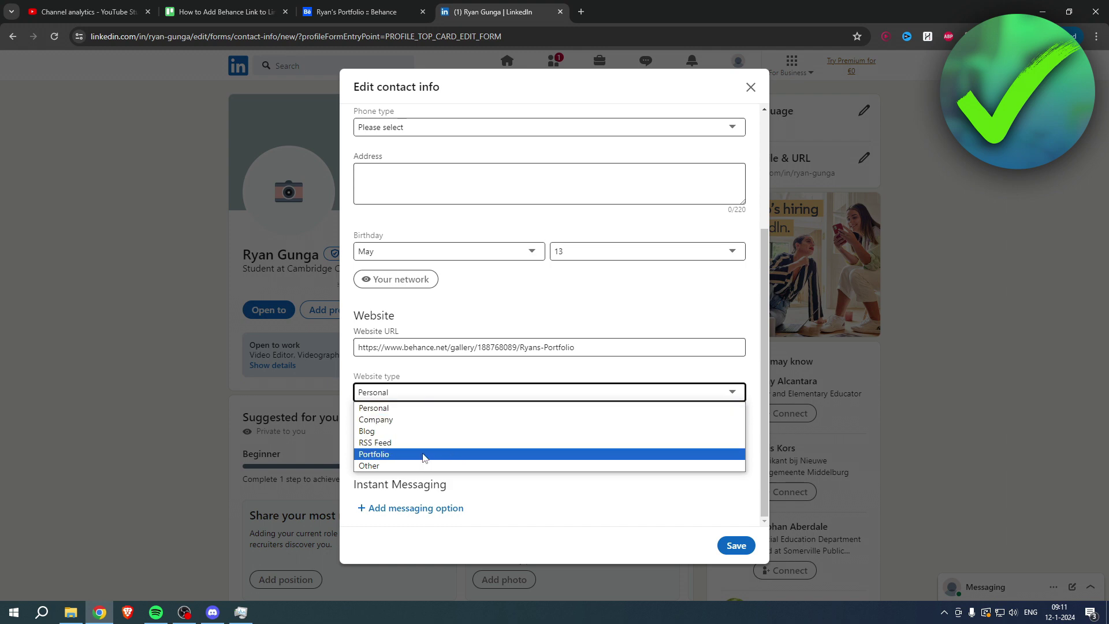
left_click(423, 455)
left_click(433, 414)
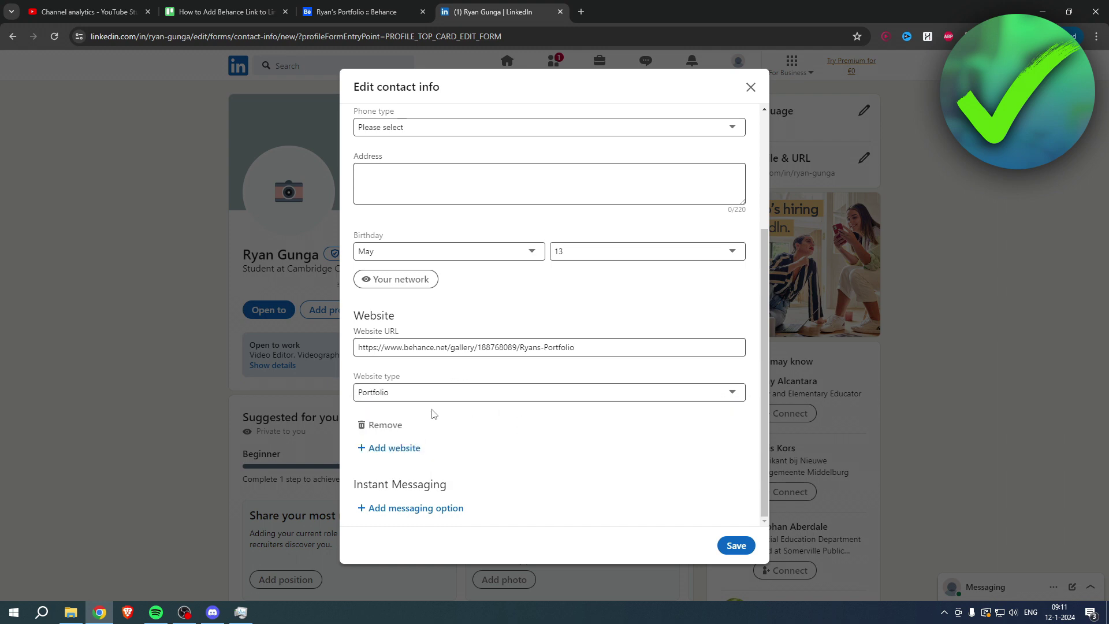
left_click(736, 545)
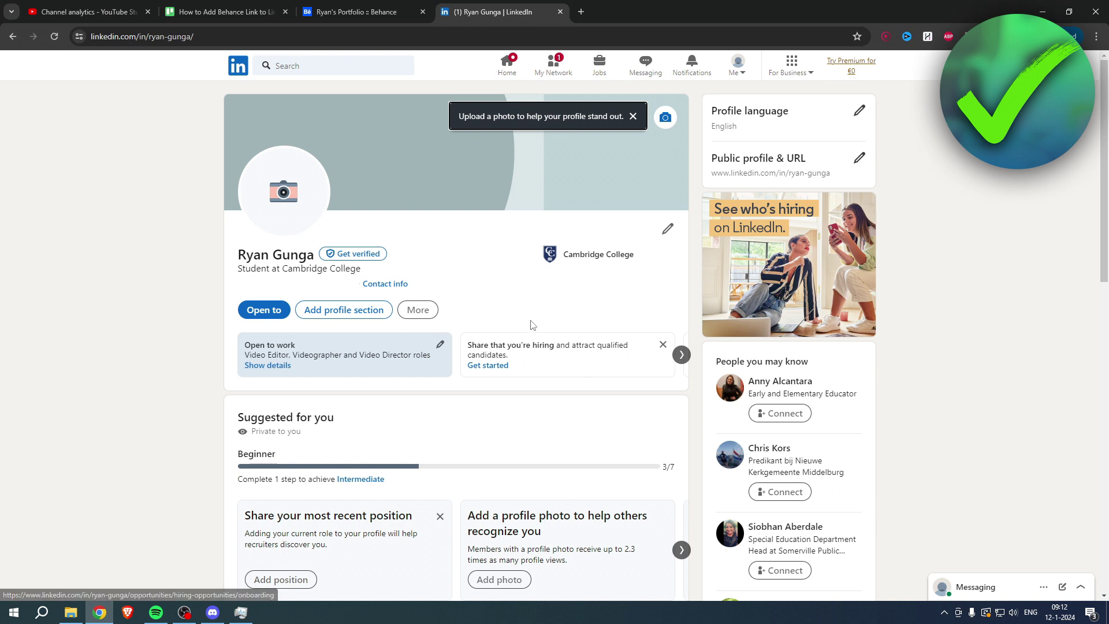
- Reopen Contact info and follow the new Behance portfolio link
left_click(384, 284)
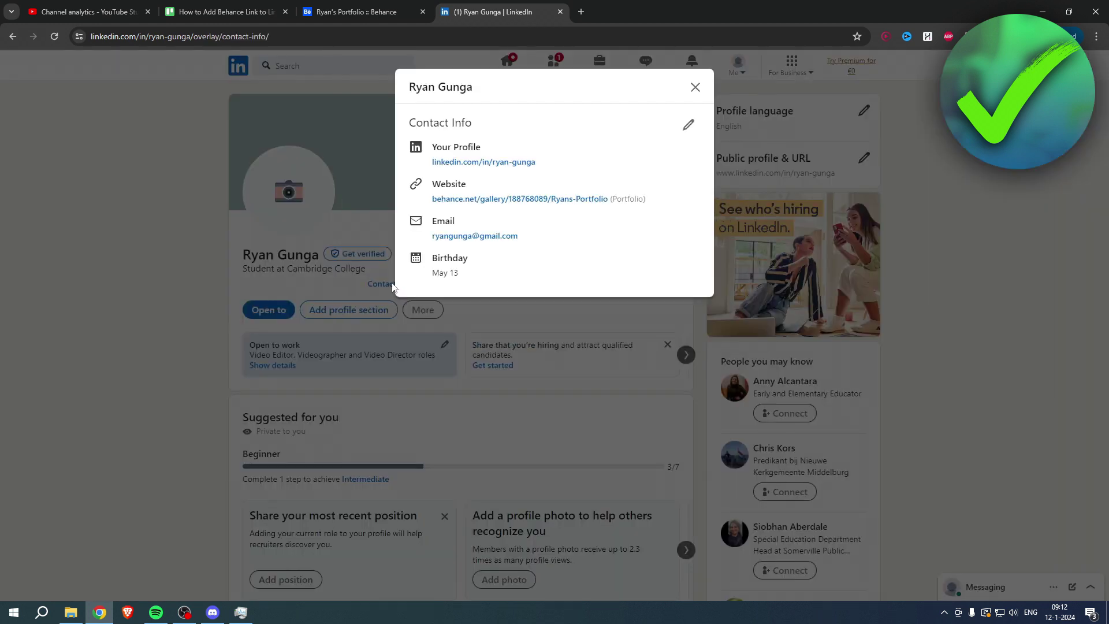
left_click_drag(419, 201, 666, 206)
left_click(581, 199)
scroll(838, 313, "down", 5)
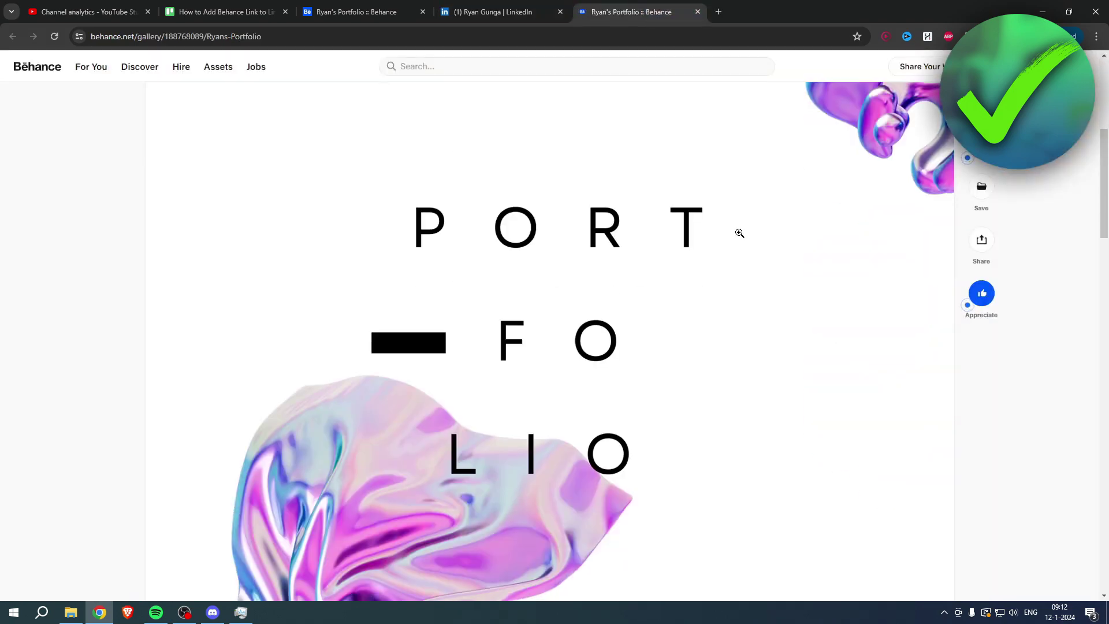
scroll(745, 243, "down", 5)
scroll(745, 242, "down", 5)
scroll(758, 326, "up", 3)
scroll(758, 327, "up", 5)
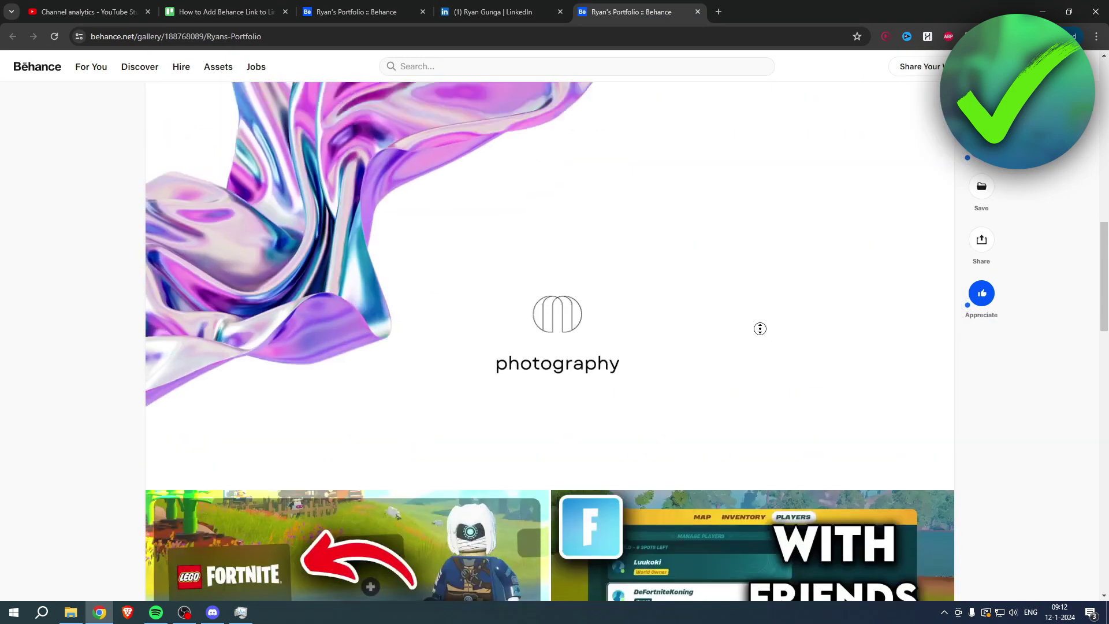
scroll(757, 326, "up", 4)
scroll(714, 130, "up", 4)
scroll(705, 124, "up", 4)
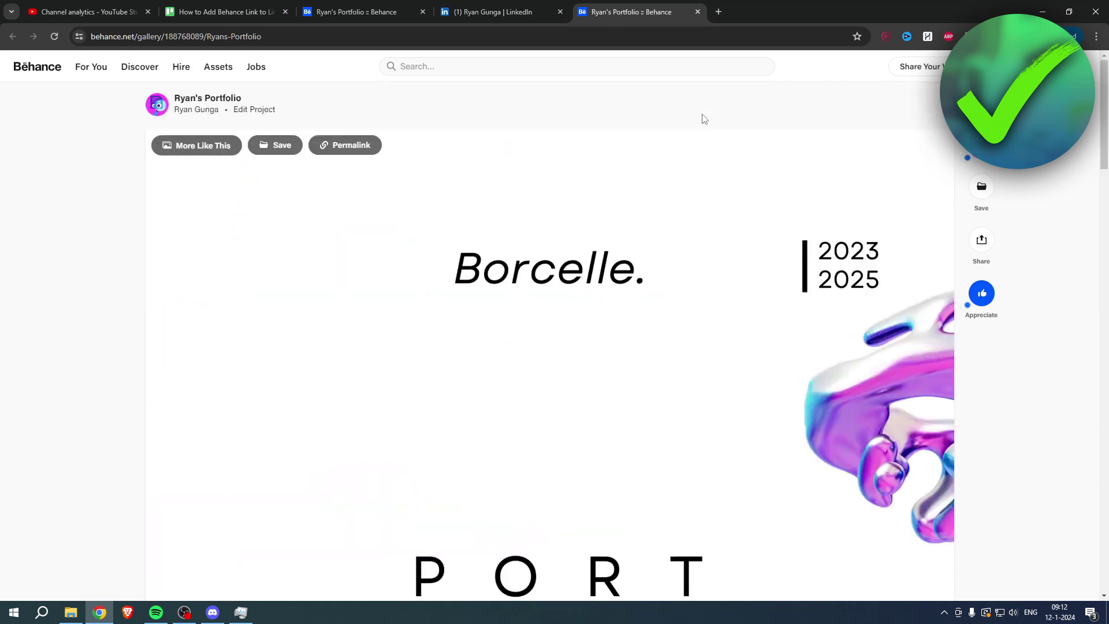